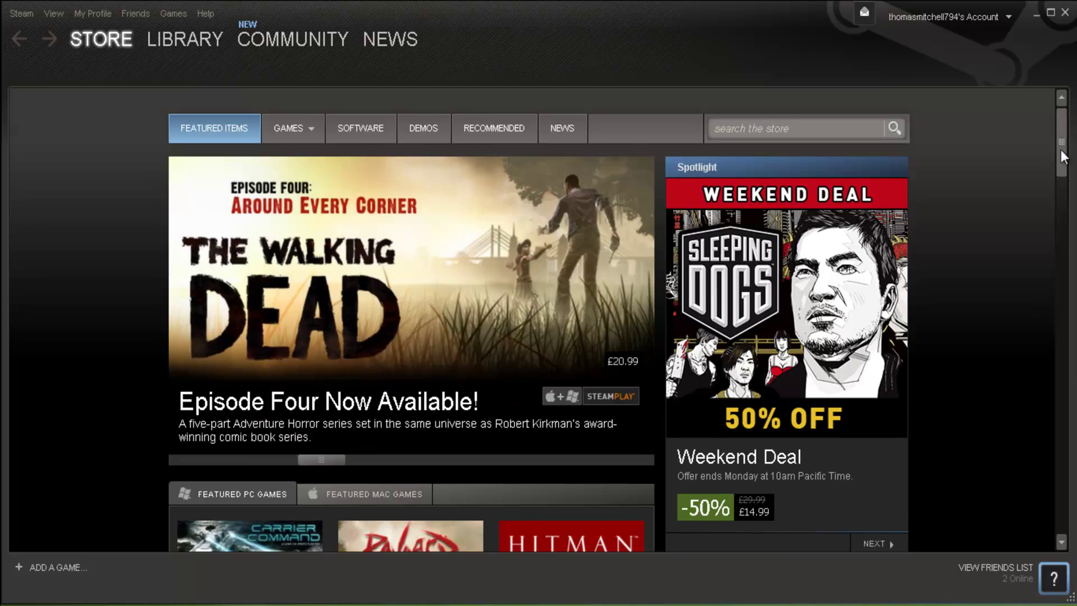
{"action": "mouse_move", "coordinate": [1061, 149]}
{"action": "left_mouse_down"}
{"action": "mouse_move", "coordinate": [1047, 127]}
{"action": "mouse_move", "coordinate": [1034, 321]}
{"action": "mouse_move", "coordinate": [1047, 67]}
{"action": "left_mouse_up"}
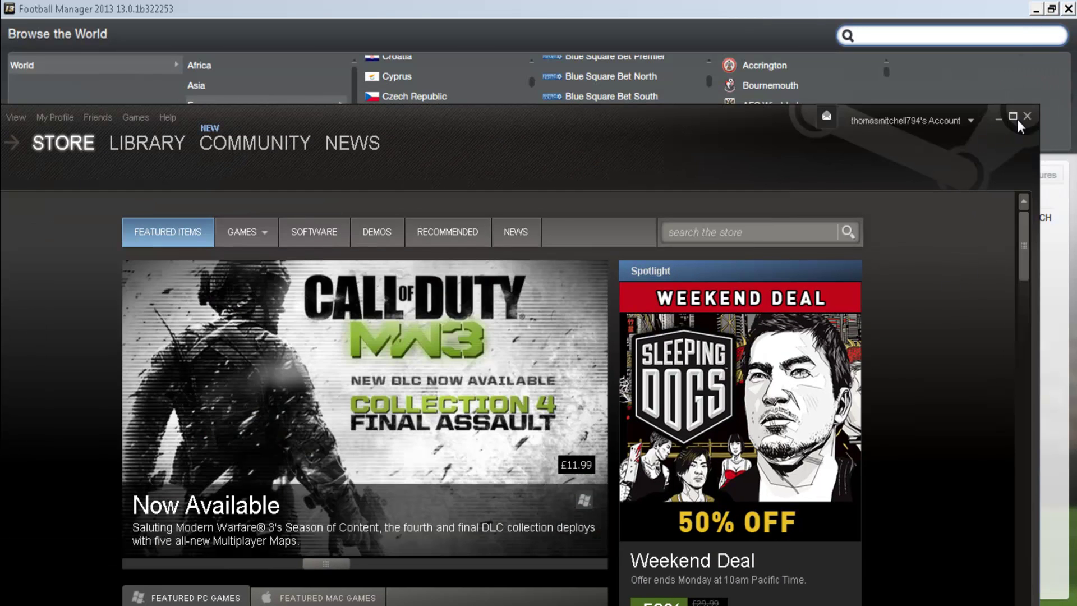
Maximize the Steam store window, then Alt+Tab to Football Manager 2013 and back.
{"action": "left_click", "coordinate": [1013, 116]}
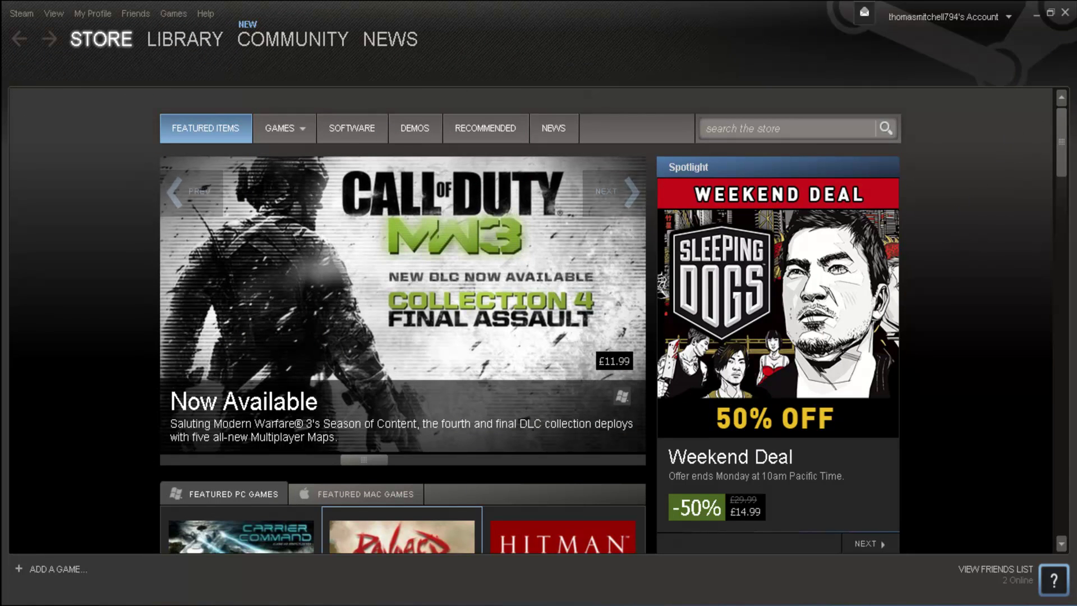
{"action": "key", "text": "alt+Tab"}
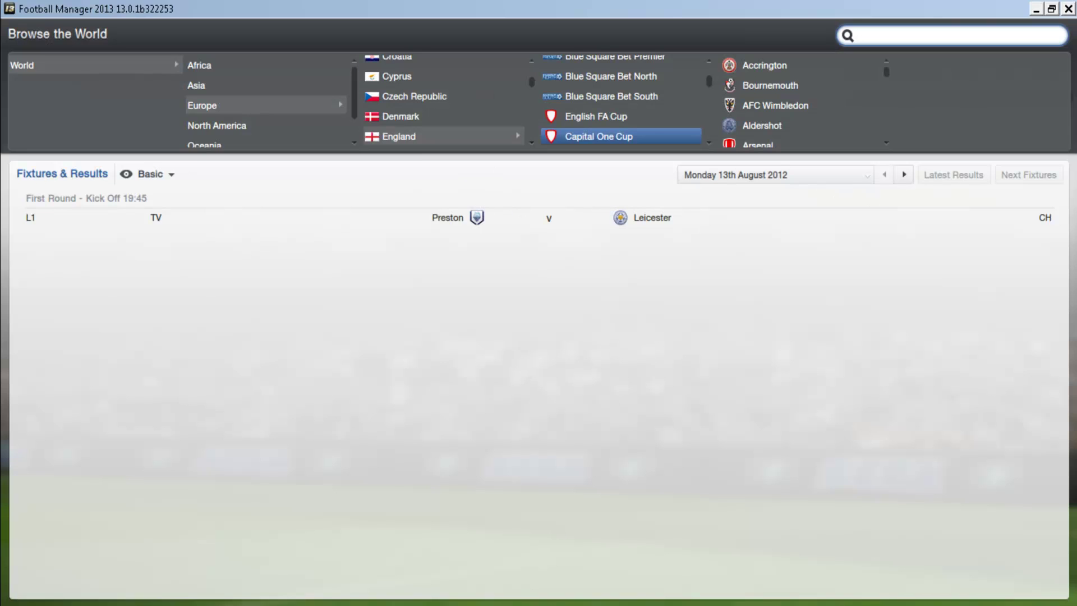
{"action": "key", "text": "alt+Tab"}
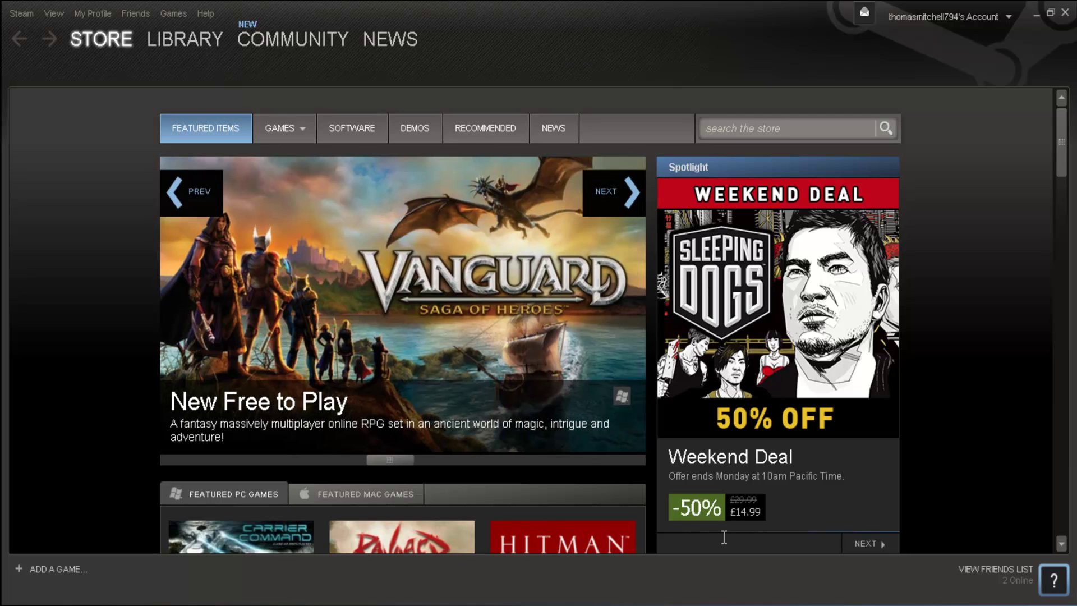
Start Task Manager from the taskbar, select Steam.exe *32, view the Performance graphs, then minimize it.
{"action": "right_click", "coordinate": [589, 602]}
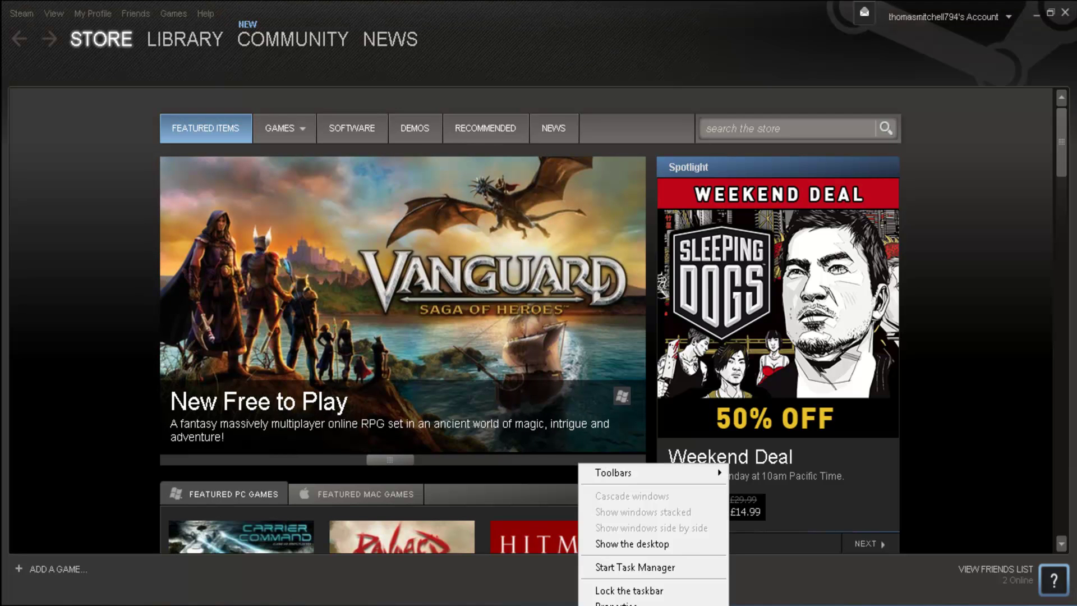
{"action": "left_click", "coordinate": [623, 566]}
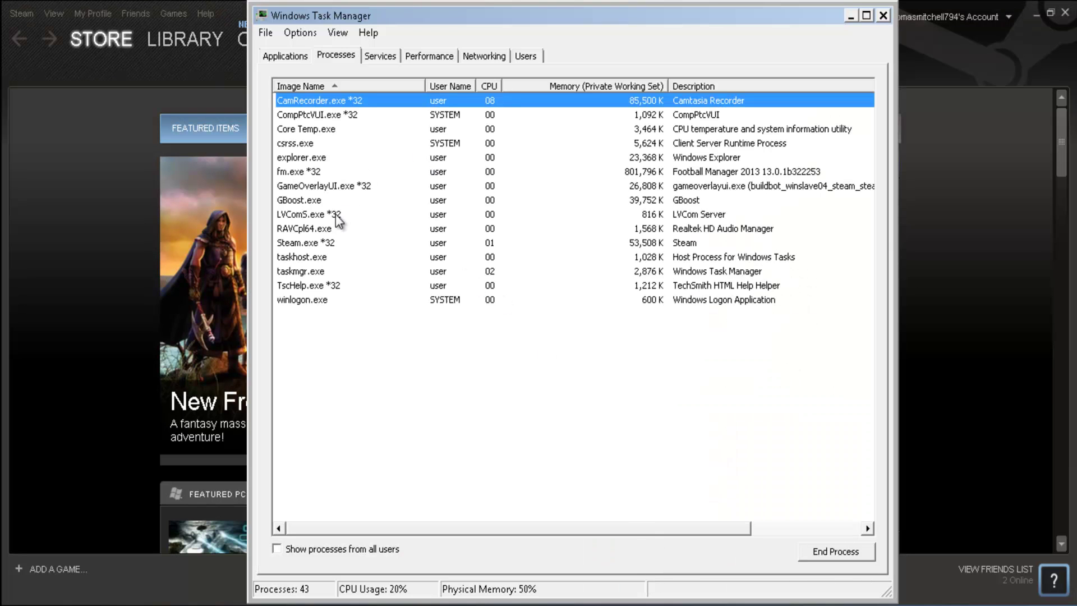
{"action": "left_click", "coordinate": [648, 244]}
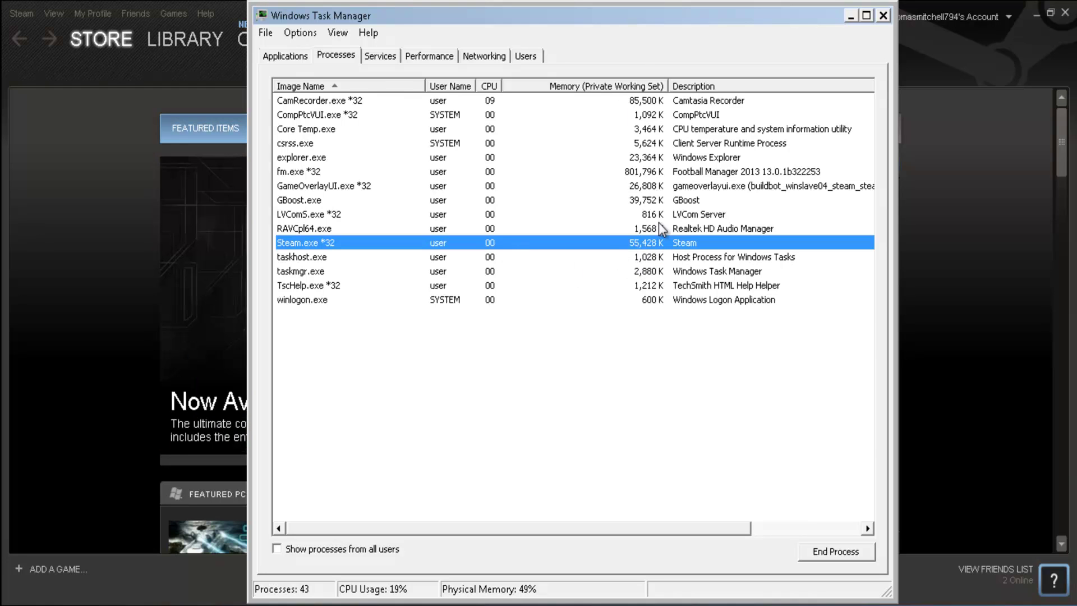
{"action": "left_click", "coordinate": [430, 57]}
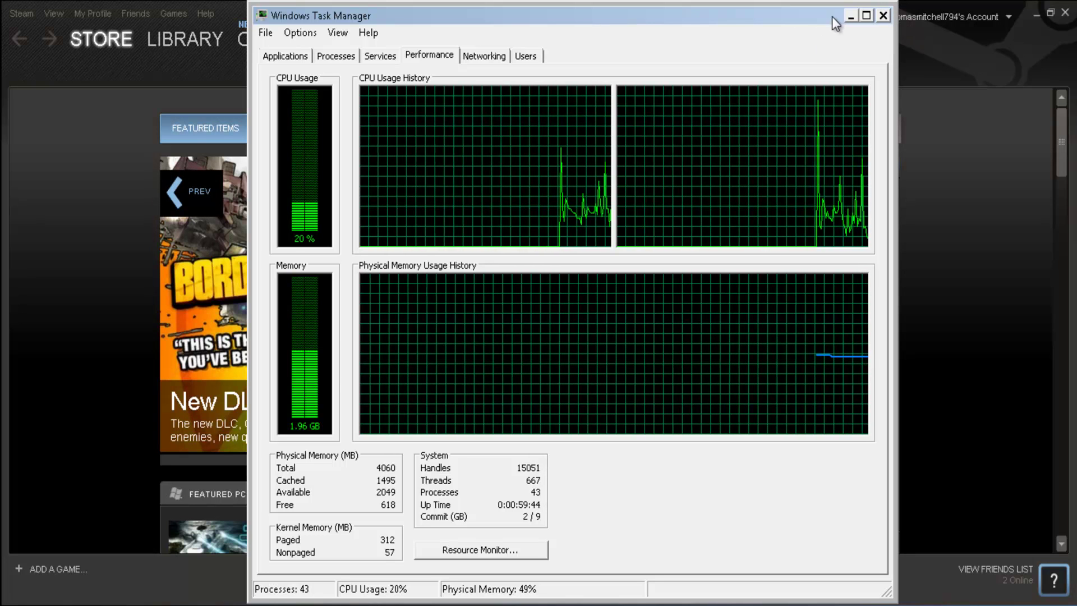
{"action": "left_click", "coordinate": [852, 14]}
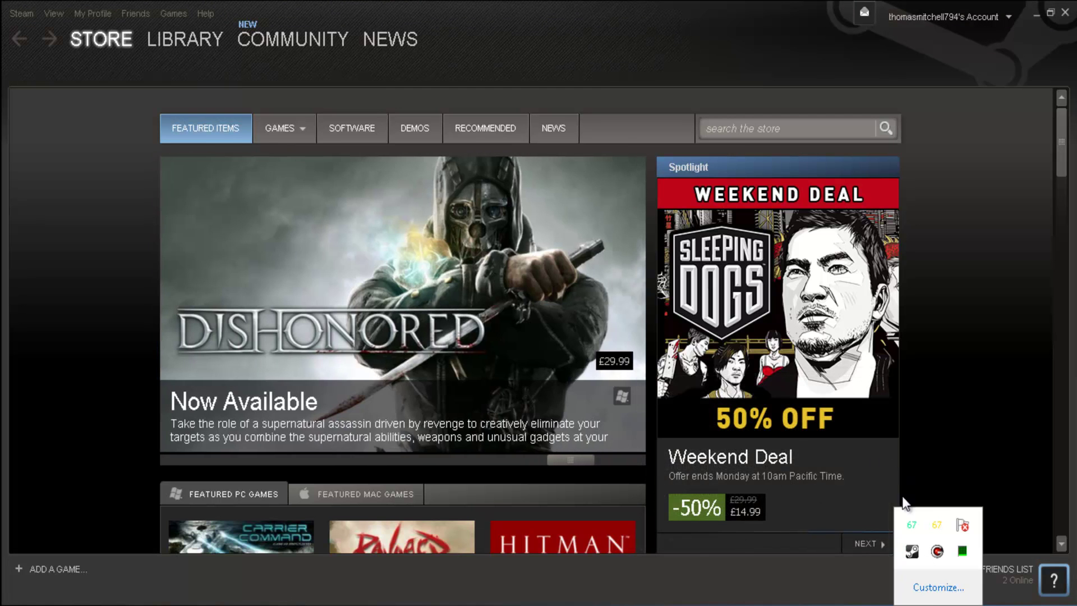
Exit Steam from its tray icon menu, dismiss the tray popup, and show the desktop.
{"action": "right_click", "coordinate": [912, 550]}
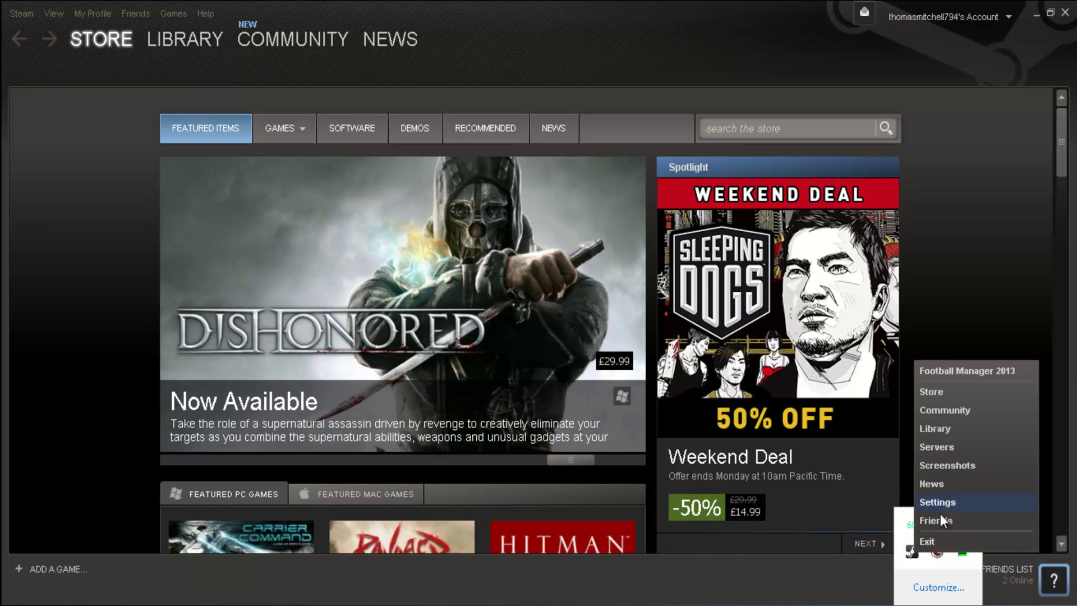
{"action": "left_click", "coordinate": [941, 536]}
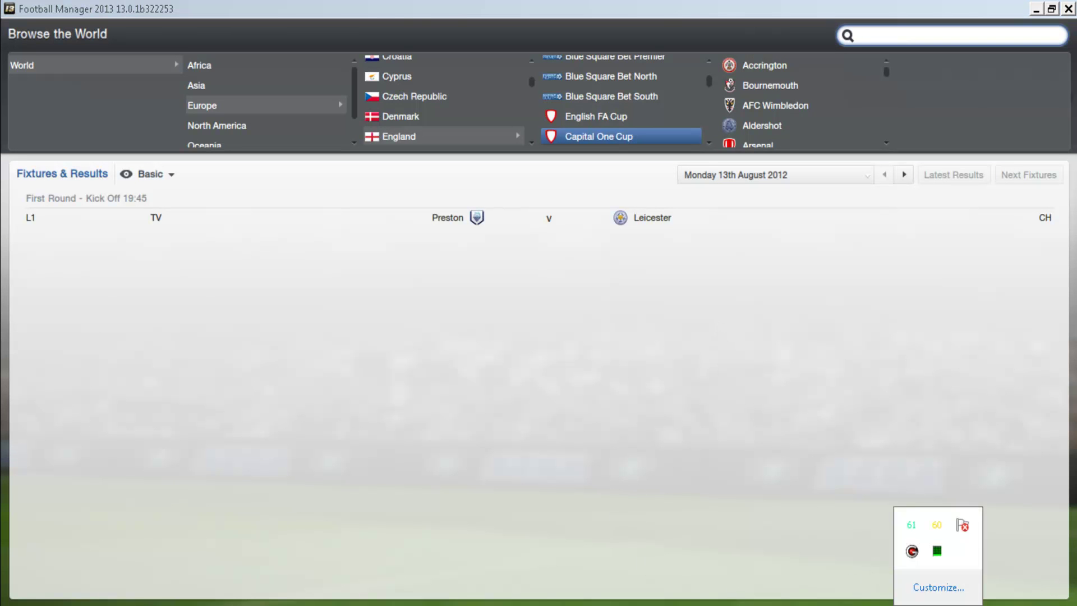
{"action": "left_click", "coordinate": [711, 385]}
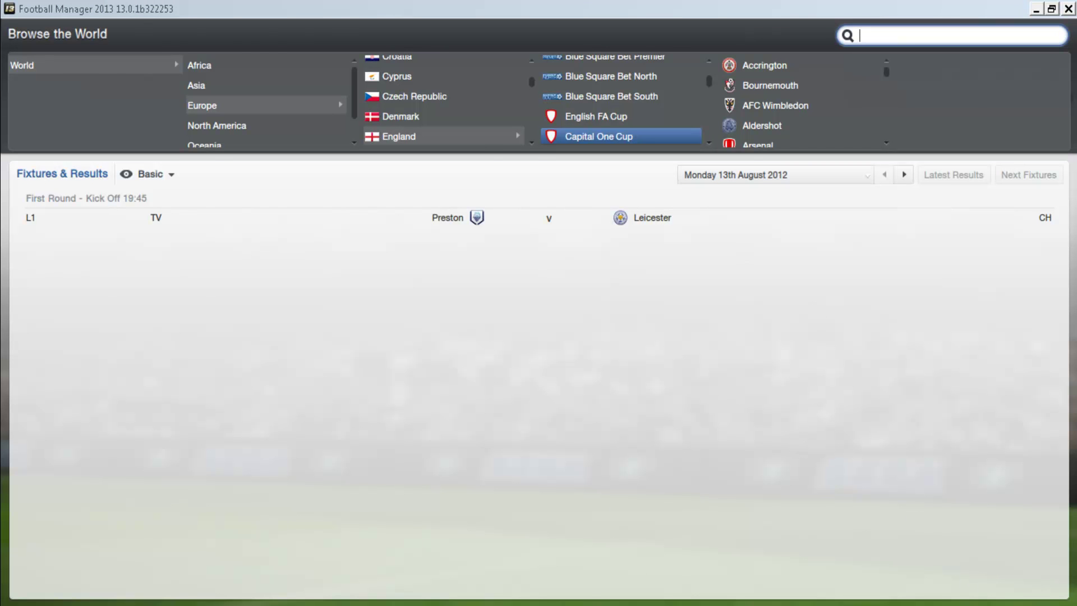
{"action": "key", "text": "super+d"}
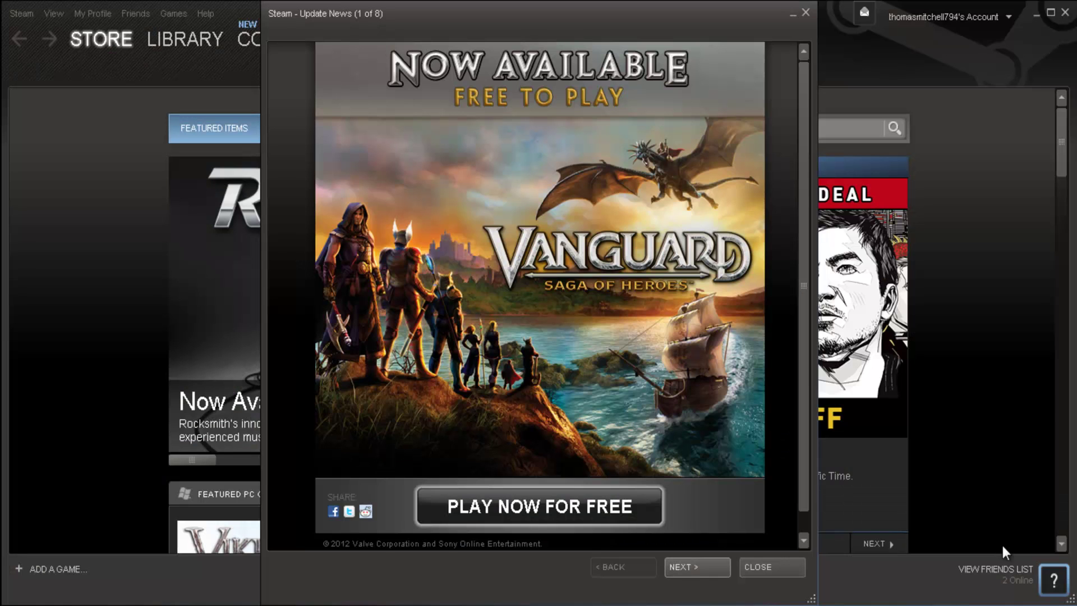
Close Steam's Update News and task list, then exit Steam again from its tray icon.
{"action": "left_click", "coordinate": [802, 12]}
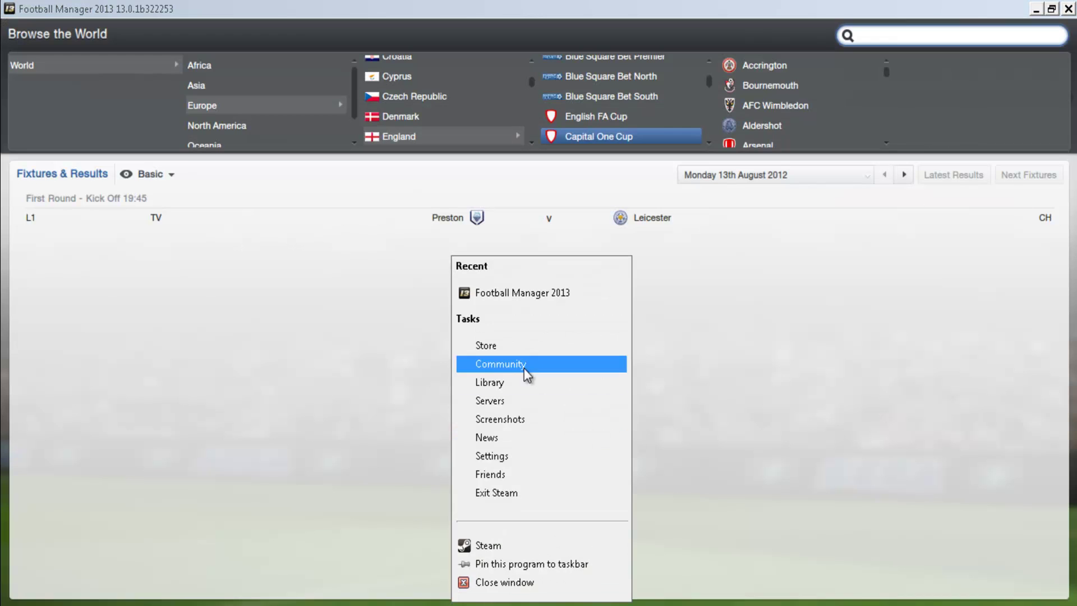
{"action": "left_click", "coordinate": [499, 582]}
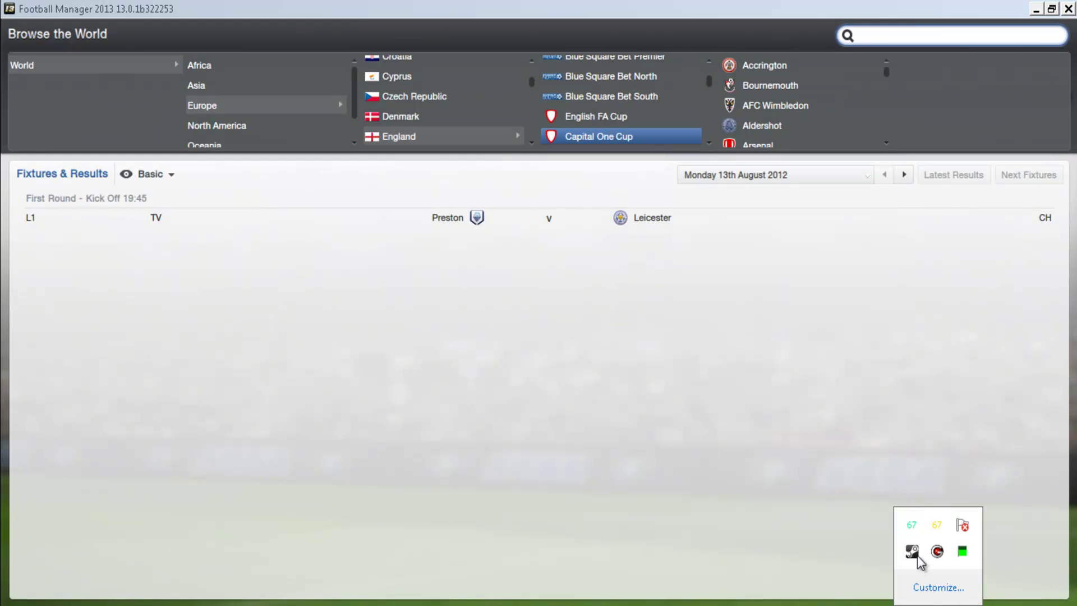
{"action": "right_click", "coordinate": [912, 552]}
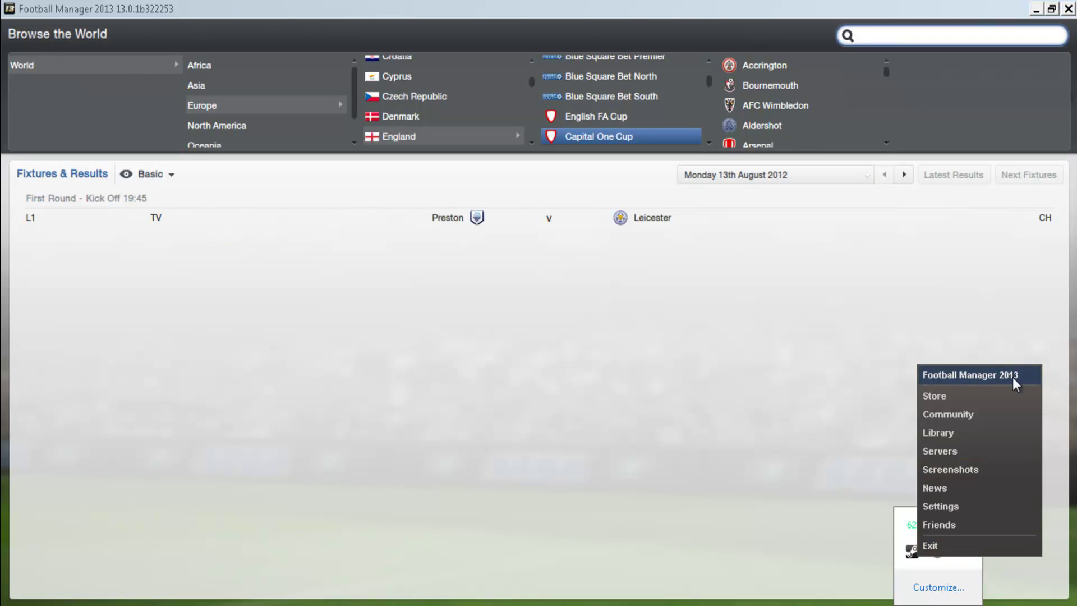
{"action": "left_click", "coordinate": [936, 547]}
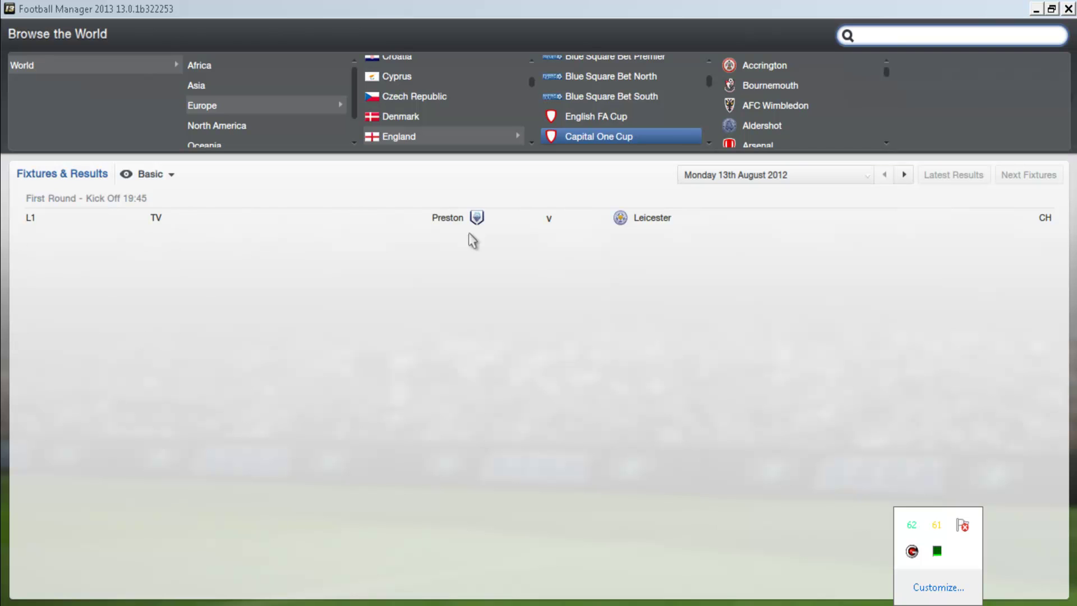
{"action": "left_click", "coordinate": [538, 394]}
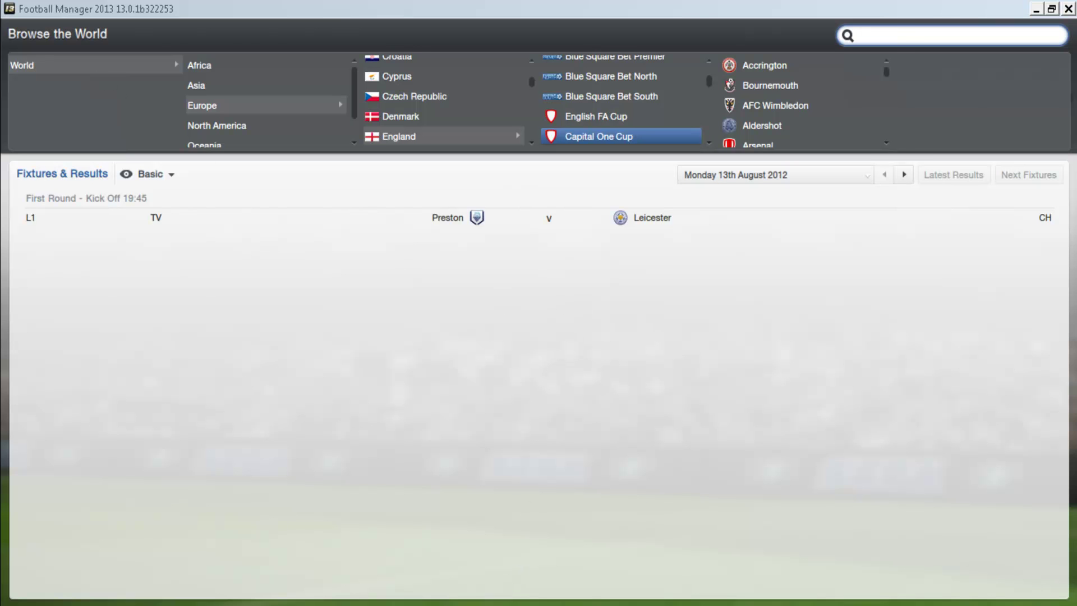
Bring up Task Manager, select taskhost.exe on the Processes tab, then close Task Manager.
{"action": "left_click", "coordinate": [507, 603]}
{"action": "left_click", "coordinate": [336, 56]}
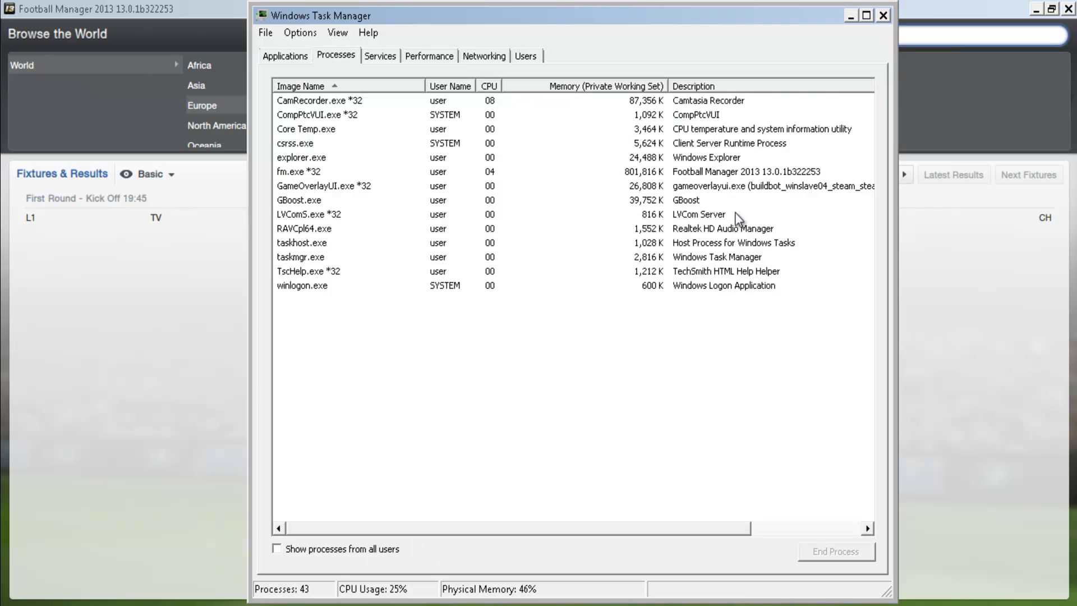
{"action": "left_click", "coordinate": [630, 245]}
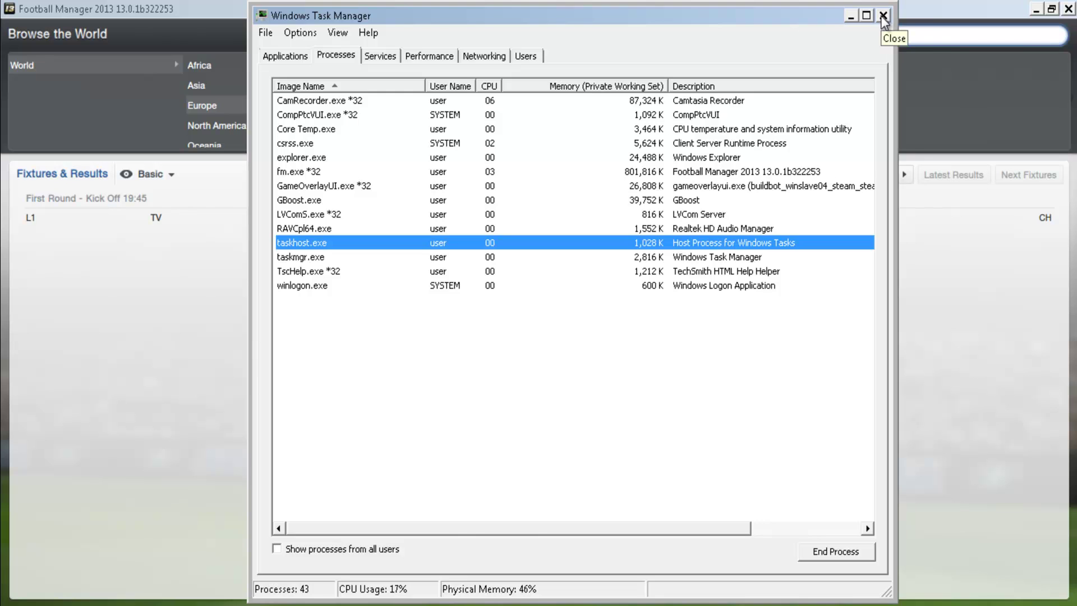
{"action": "left_click", "coordinate": [883, 17]}
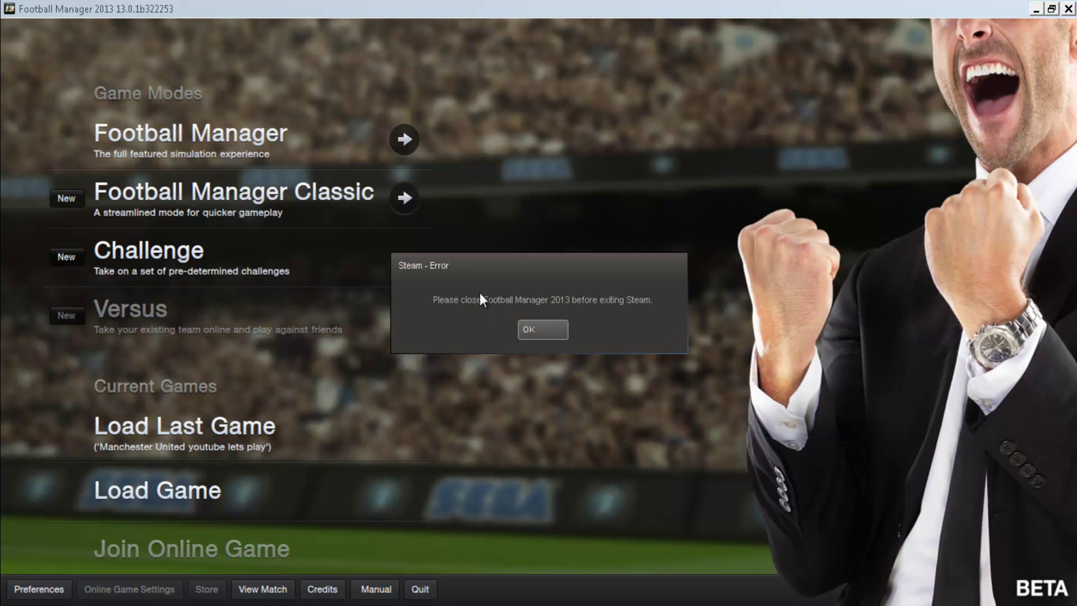
Drag the Steam - Error dialog around the screen, then dismiss it with OK.
{"action": "left_click_drag", "start_coordinate": [480, 294], "coordinate": [448, 248]}
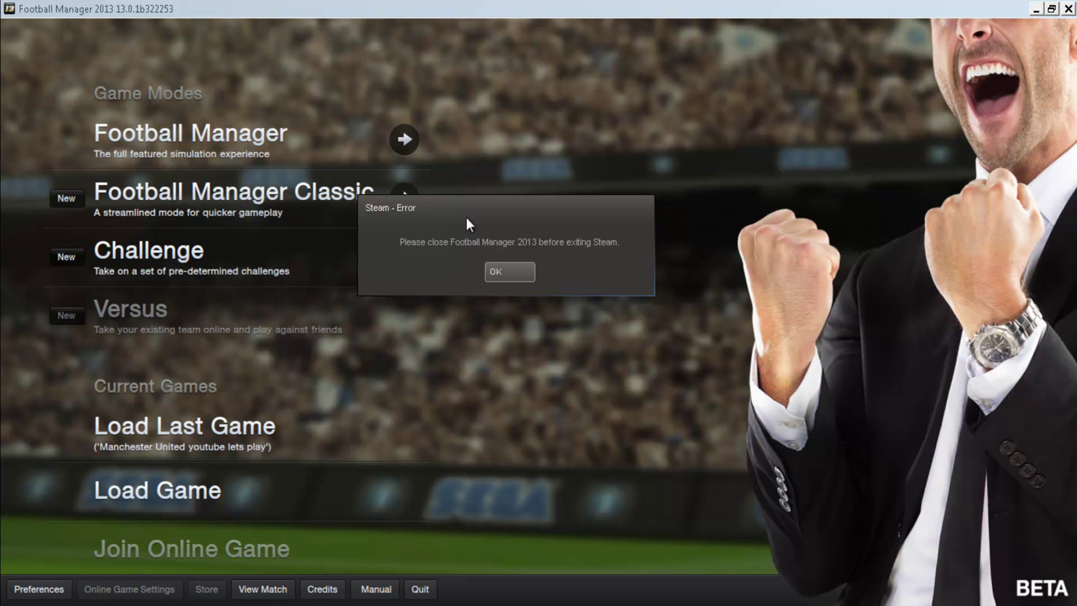
{"action": "left_click_drag", "start_coordinate": [467, 217], "coordinate": [513, 231]}
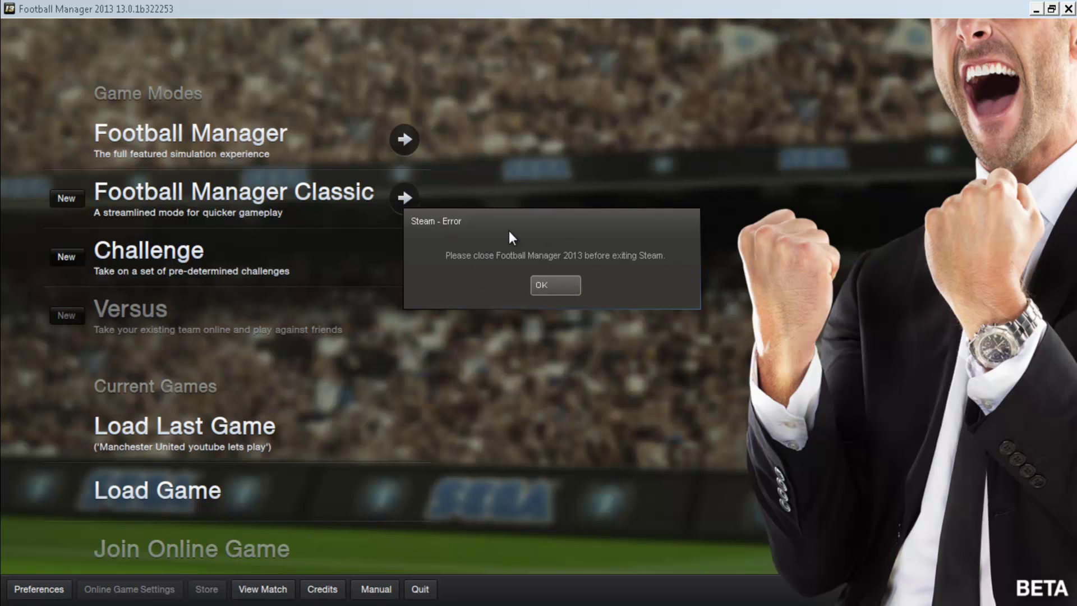
{"action": "left_click_drag", "start_coordinate": [508, 226], "coordinate": [575, 221]}
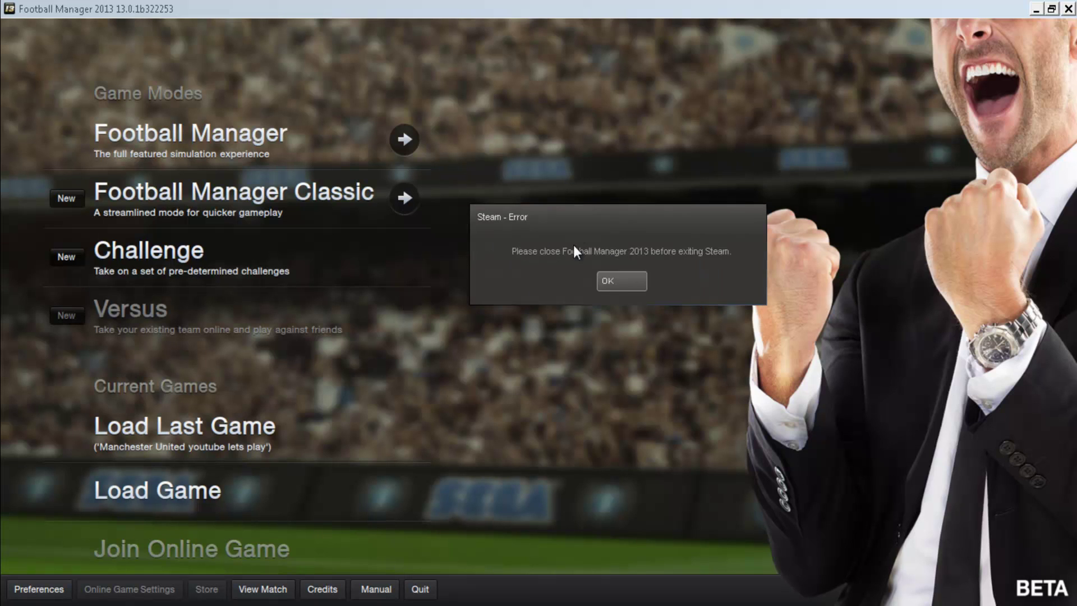
{"action": "left_click", "coordinate": [612, 281]}
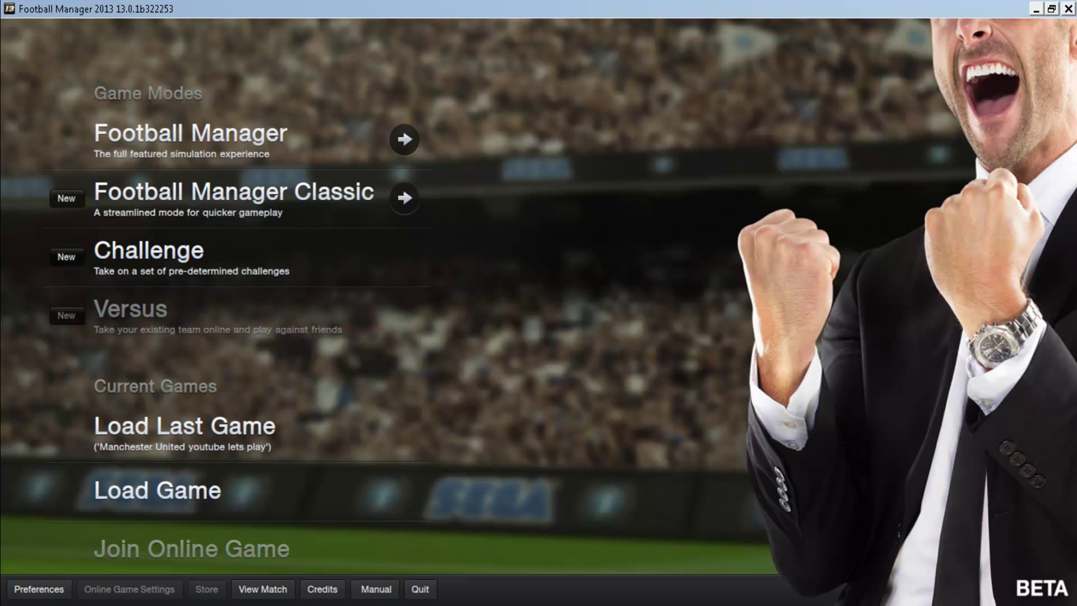
Start Task Manager from the taskbar and show its Processes list.
{"action": "right_click", "coordinate": [597, 604]}
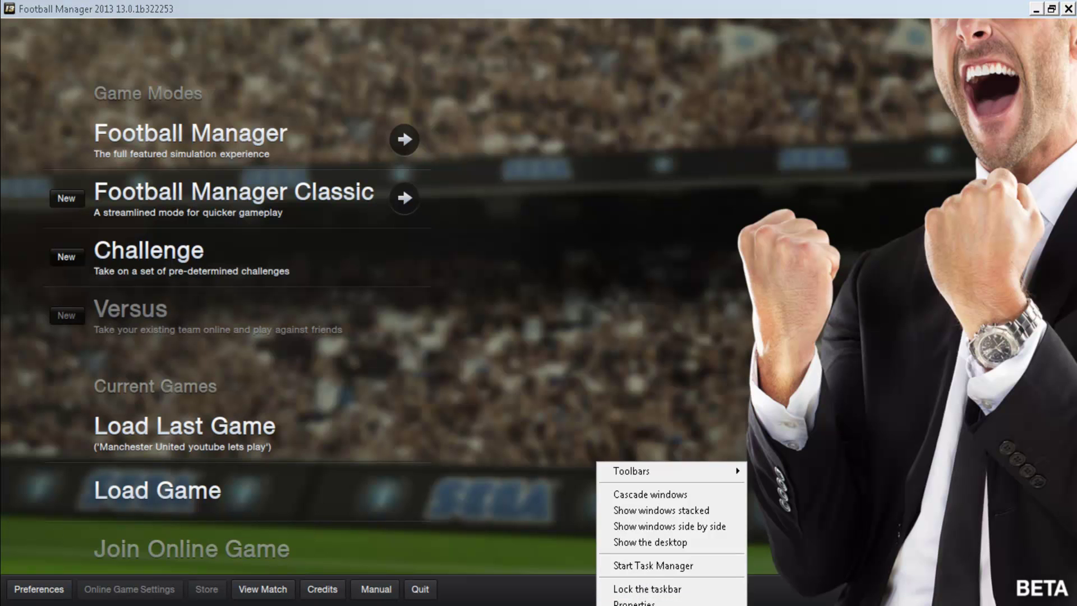
{"action": "key", "text": "Escape"}
{"action": "right_click", "coordinate": [622, 604]}
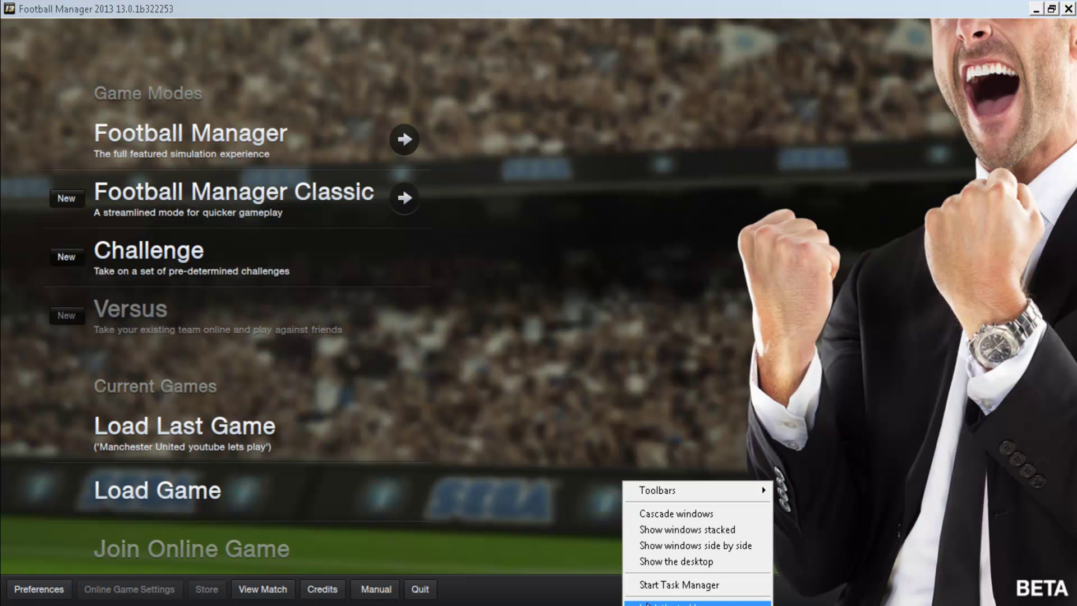
{"action": "left_click", "coordinate": [673, 581]}
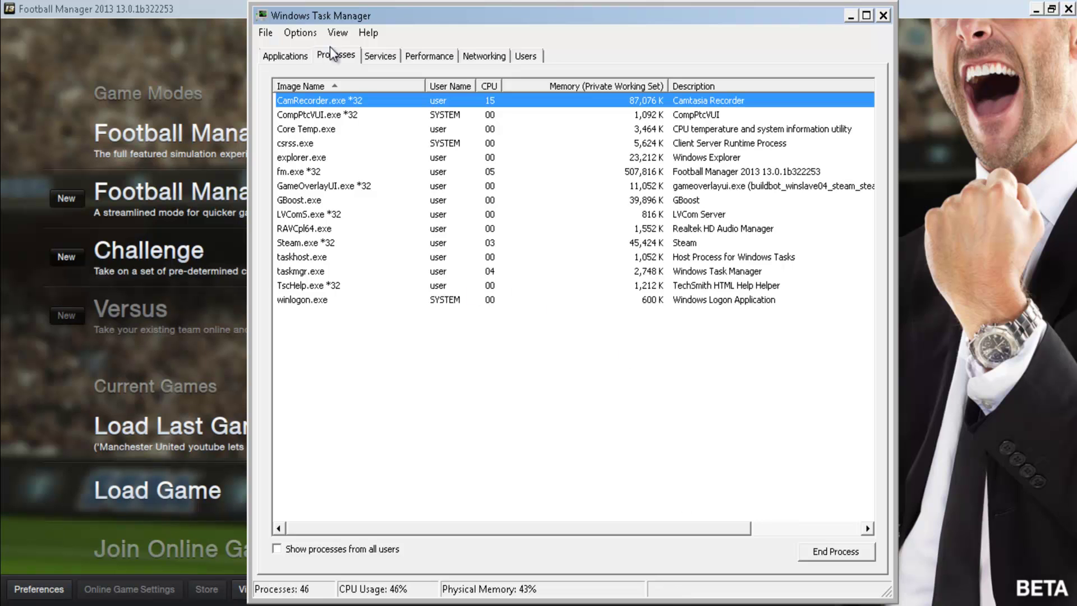
{"action": "left_click", "coordinate": [286, 56]}
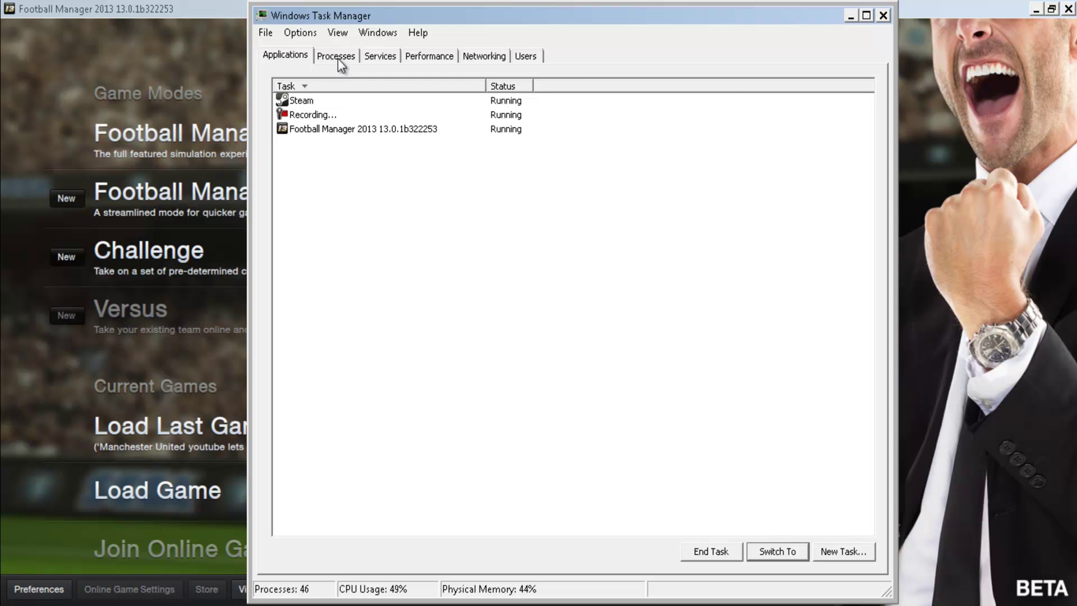
{"action": "left_click", "coordinate": [337, 58]}
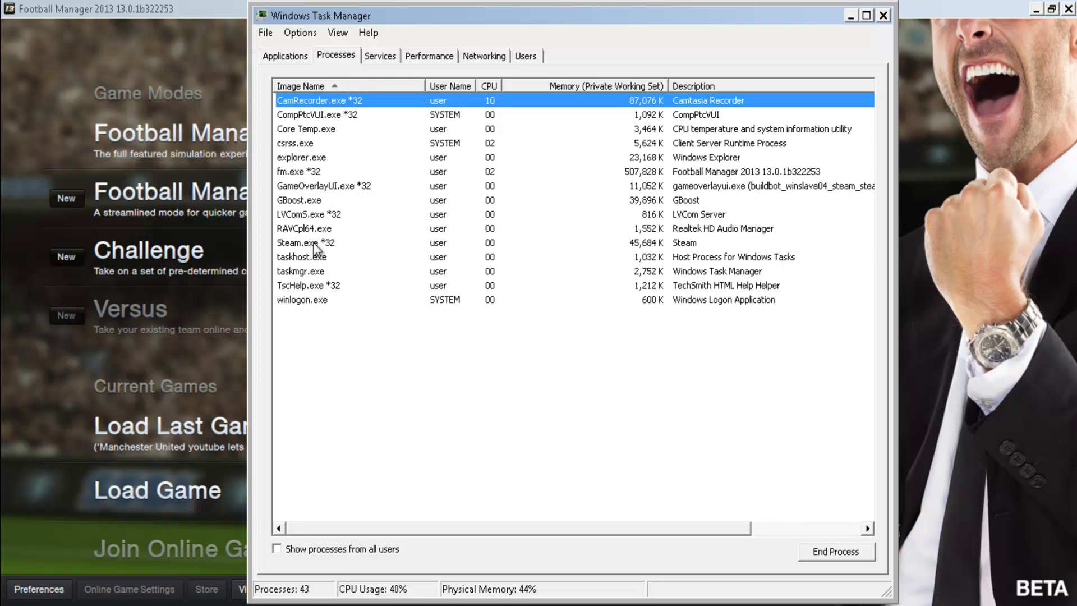
End the Steam.exe *32 process, confirm, and close Task Manager.
{"action": "left_click", "coordinate": [301, 242]}
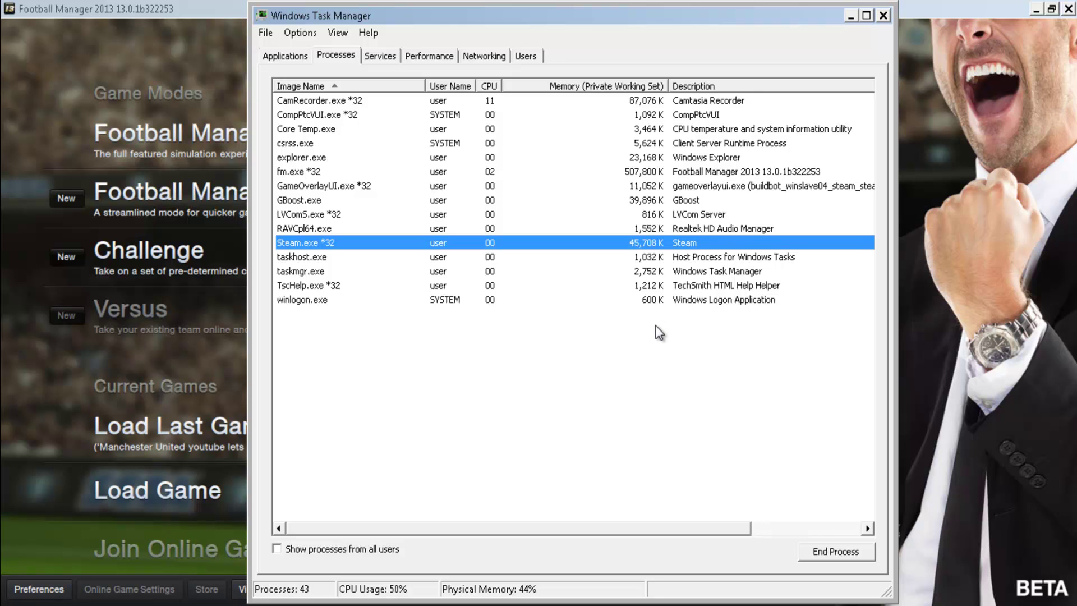
{"action": "left_click", "coordinate": [816, 556]}
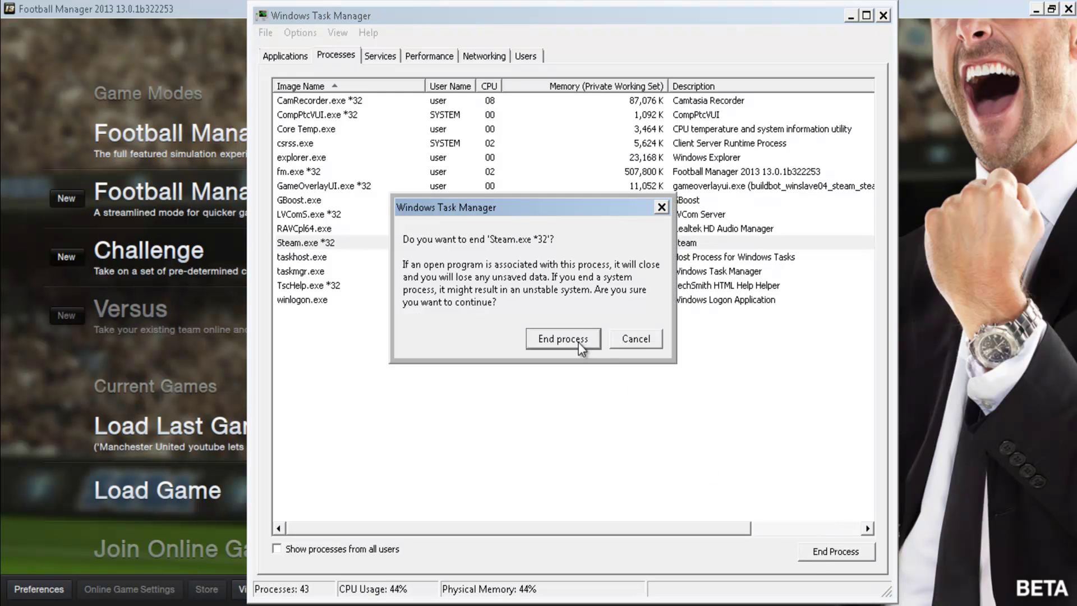
{"action": "left_click", "coordinate": [555, 338]}
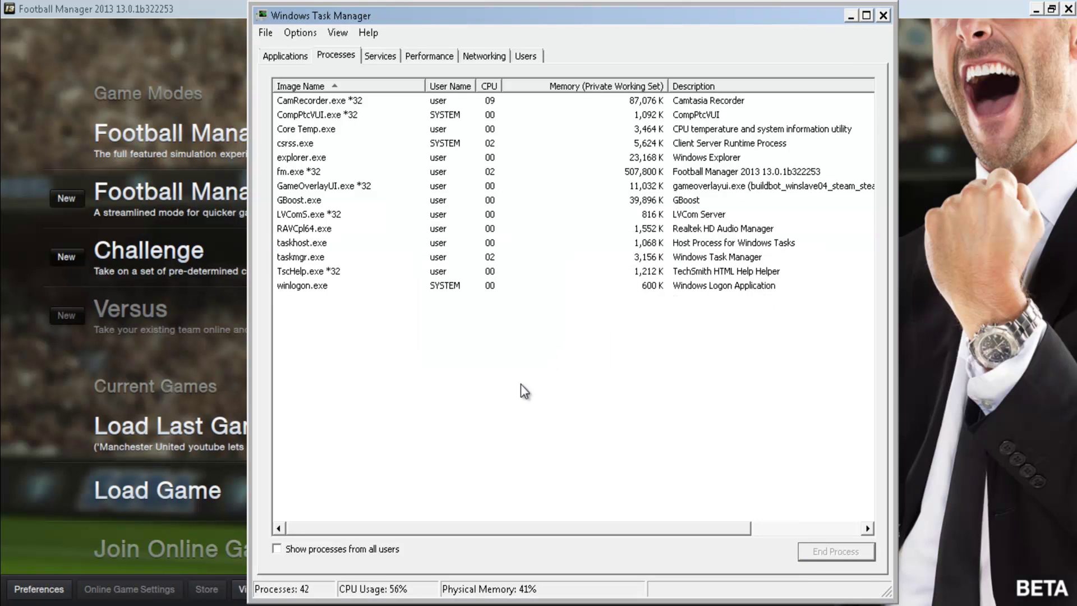
{"action": "left_click", "coordinate": [881, 18]}
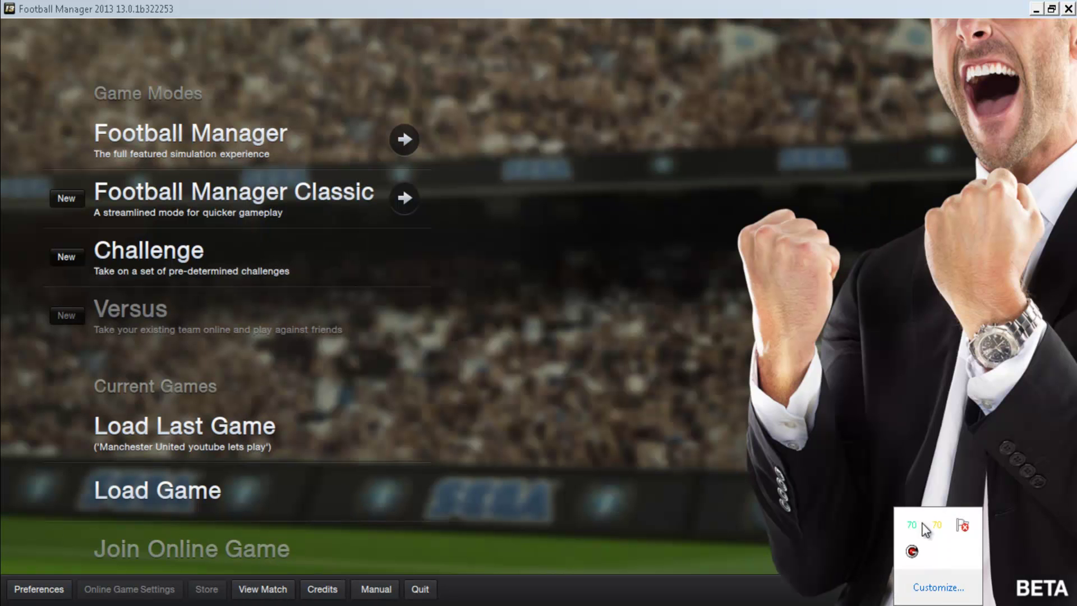